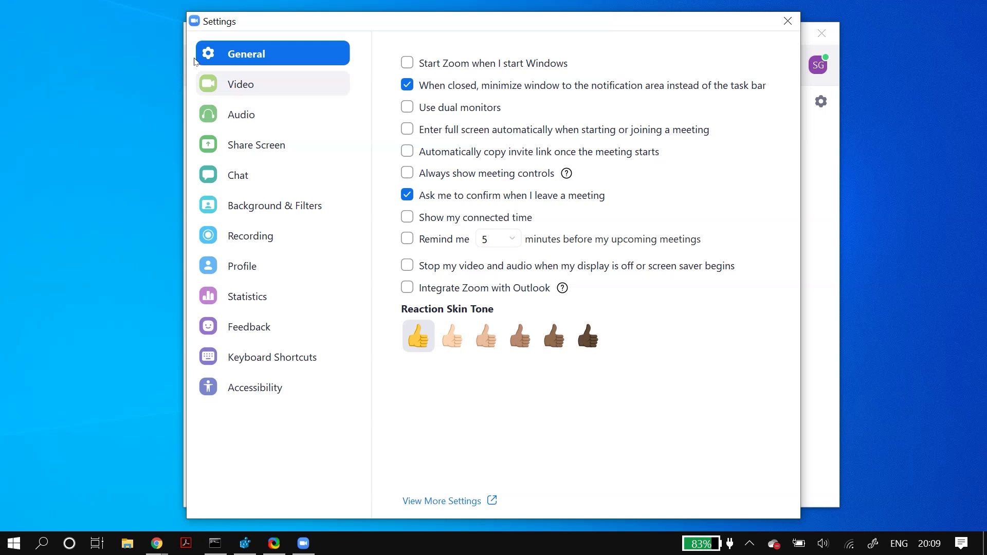
Check the available cameras in the video settings and open the advanced video options.
left_click(252, 83)
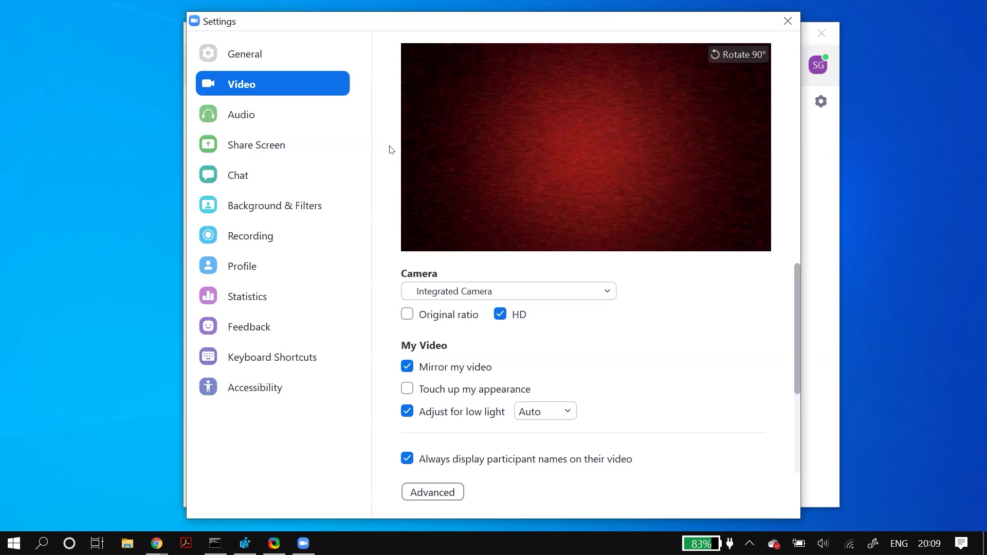
left_click(589, 291)
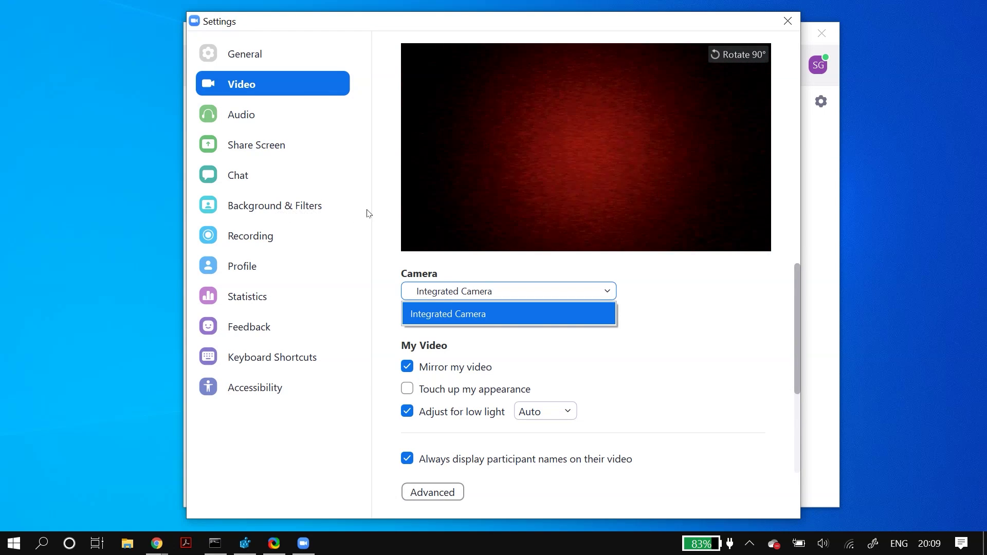
key("Escape")
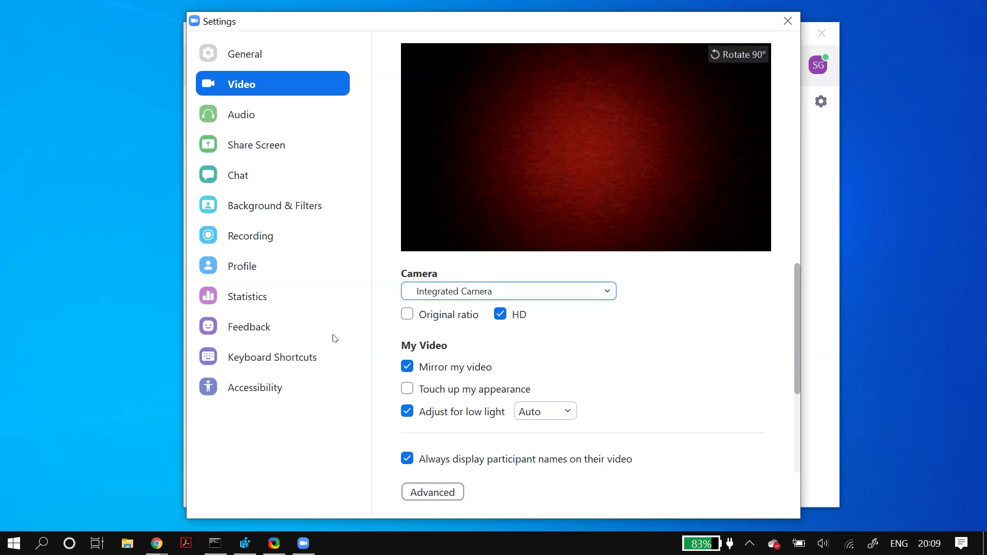
left_click(445, 491)
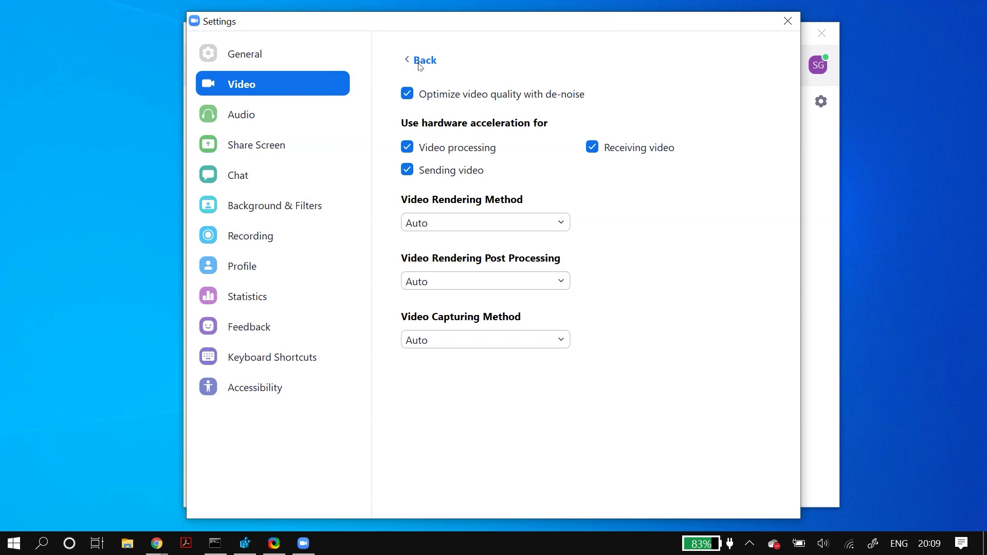
Toggle video de-noise and hardware acceleration for video processing, sending video and receiving video, restoring each option to enabled.
left_click(506, 93)
left_click(462, 147)
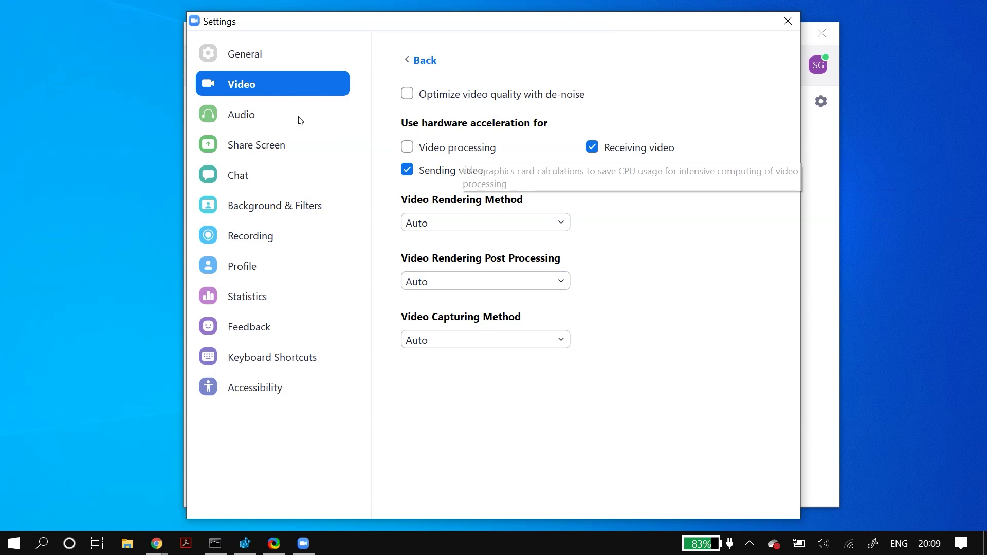
left_click(447, 171)
left_click(454, 98)
left_click(440, 147)
left_click(607, 149)
key("space")
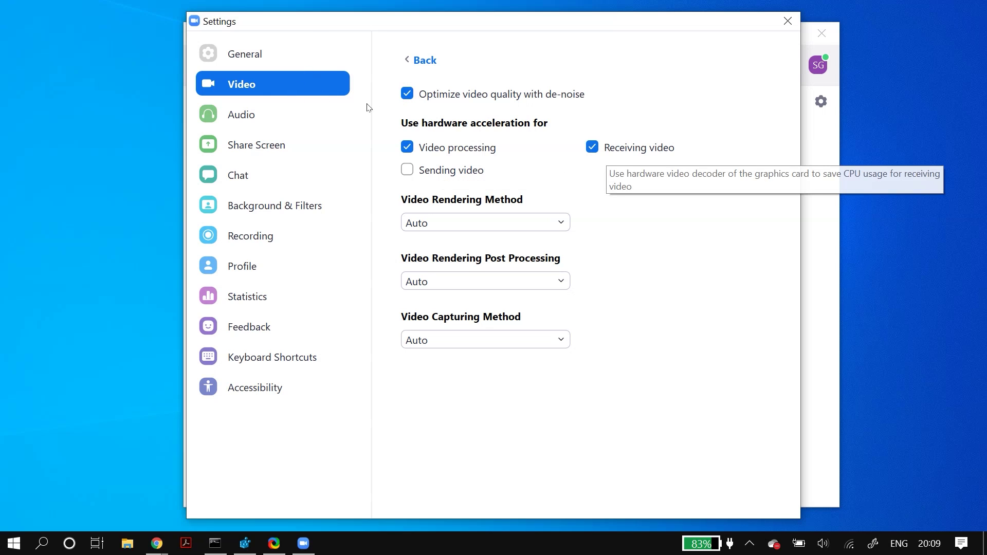
key("Tab")
key("space")
Examine the available choices for the video rendering method, rendering post processing and video capturing method.
key("Tab")
key("space")
key("Escape")
key("Tab")
key("space")
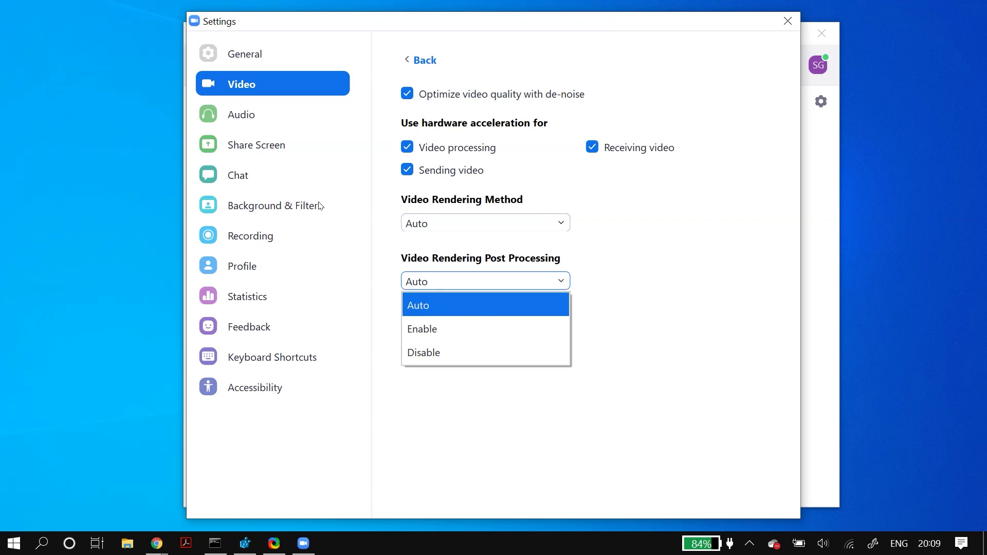
key("Escape")
key("Tab")
key("space")
key("Escape")
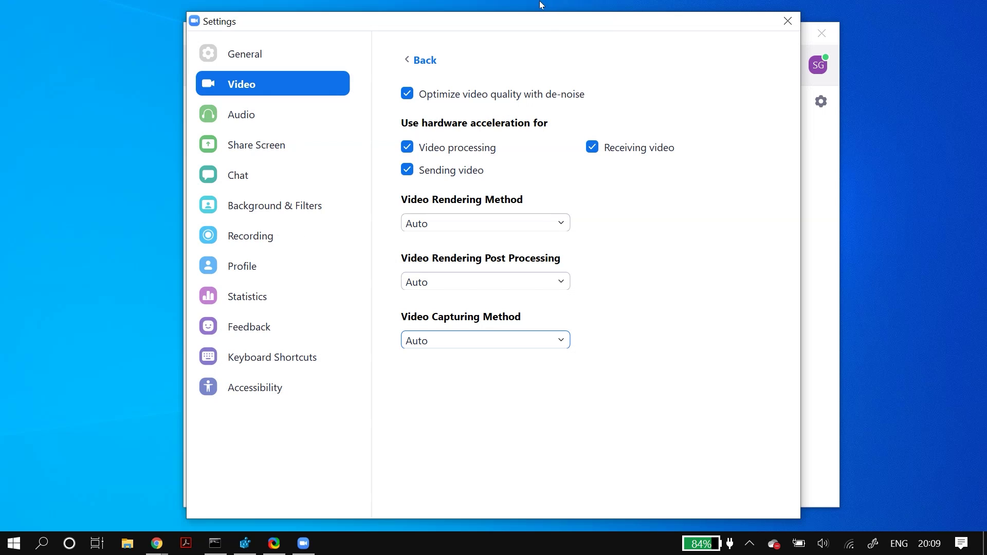
Put the Zoom windows away and open the Windows Camera privacy settings.
left_click(788, 21)
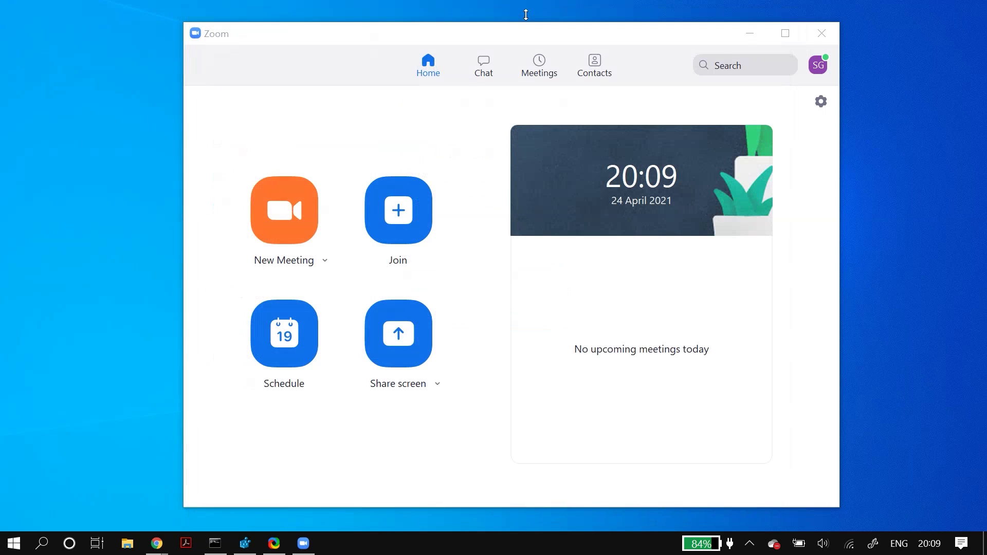
left_click(755, 33)
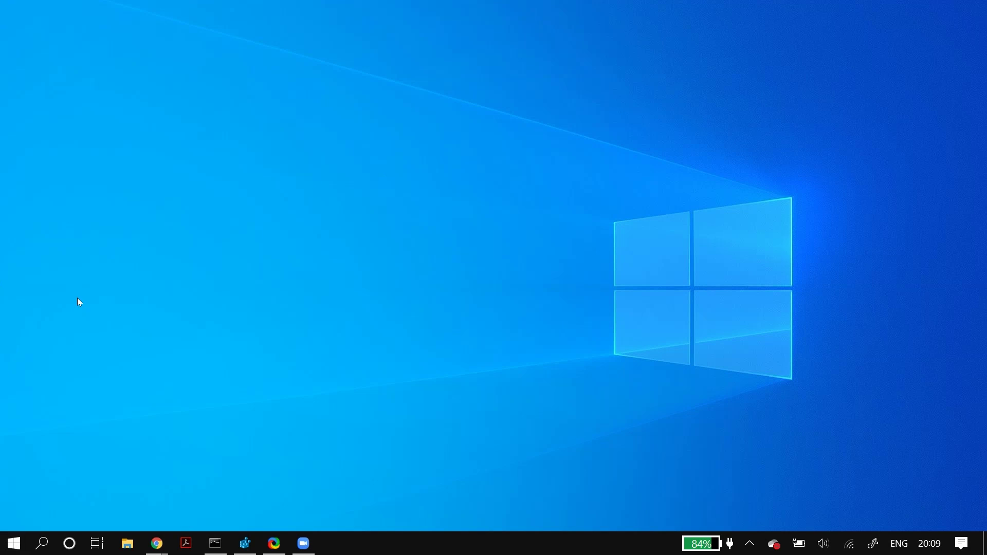
key("super")
type("windo")
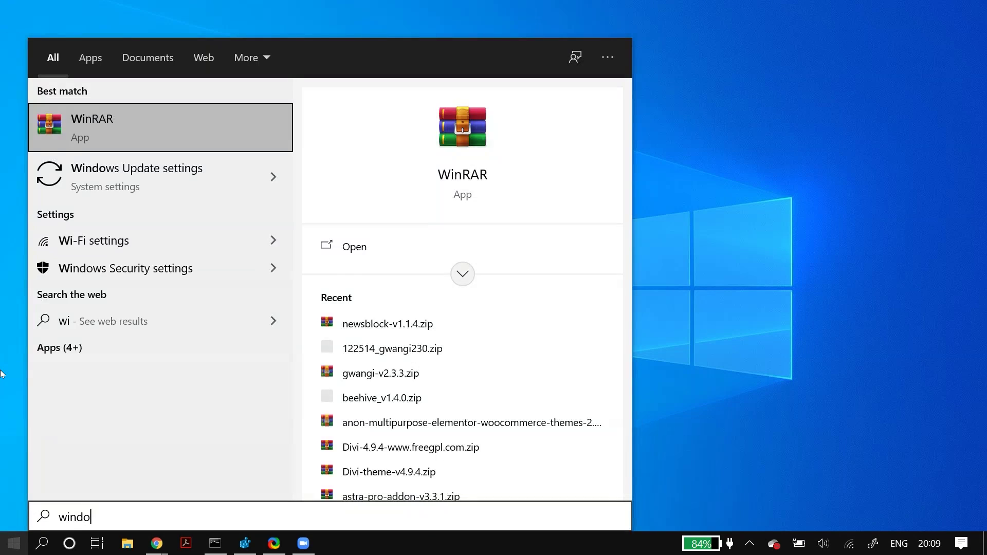
key("BackSpace")
key("BackSpace")
key("BackSpace")
key("BackSpace")
key("BackSpace")
type("camera p")
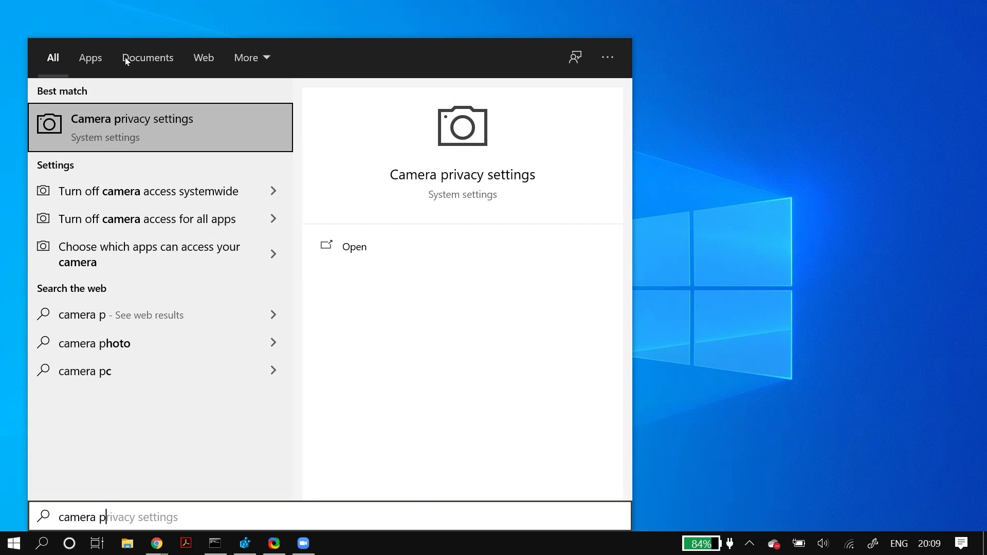
key("Return")
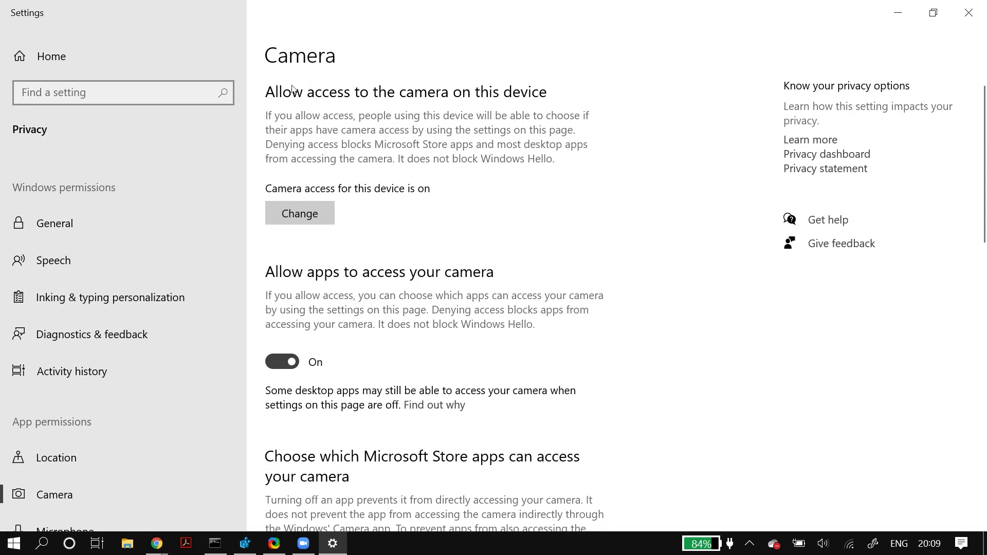
Check camera access for this device, Microsoft Store apps and desktop apps including Zoom Meetings, and close the settings.
left_click(299, 213)
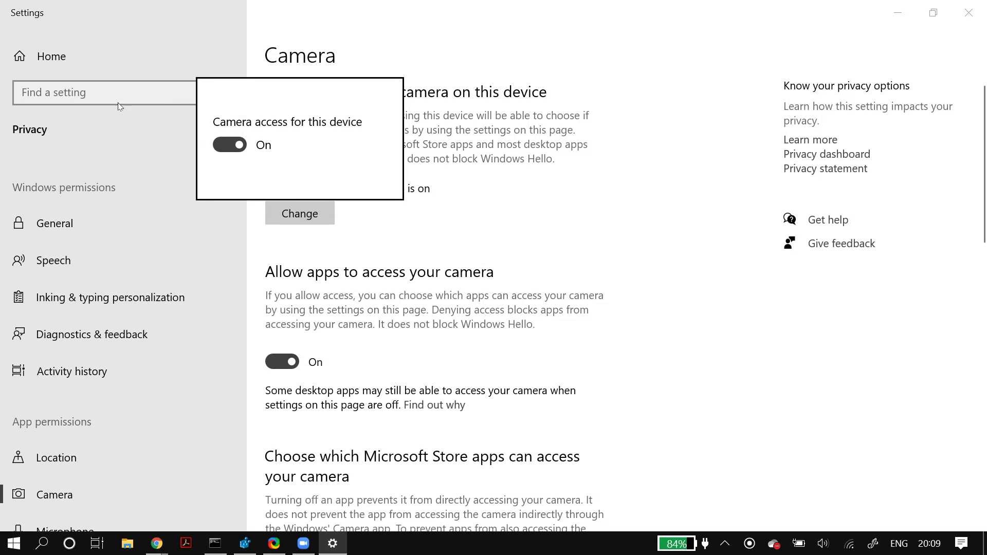
scroll(265, 184, "down", 3)
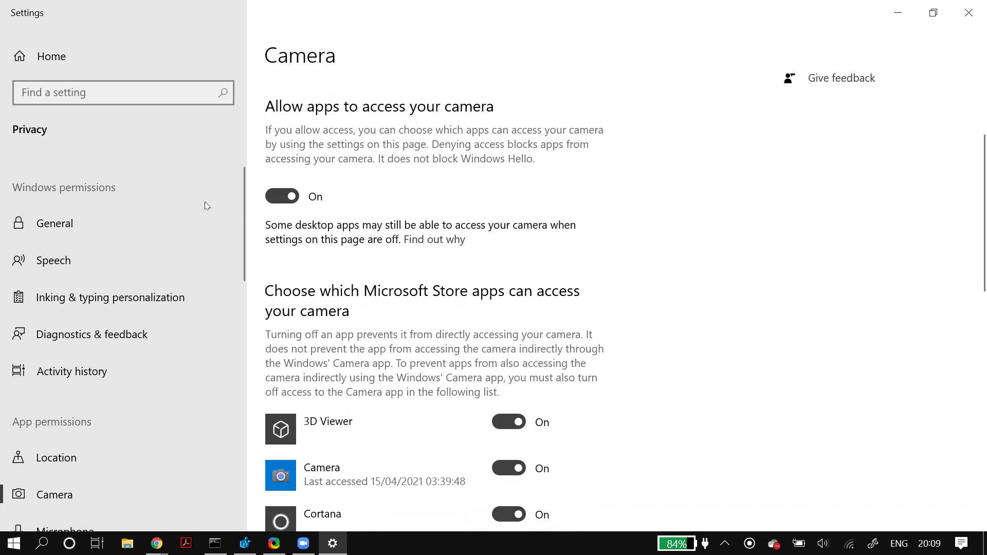
scroll(207, 206, "down", 3)
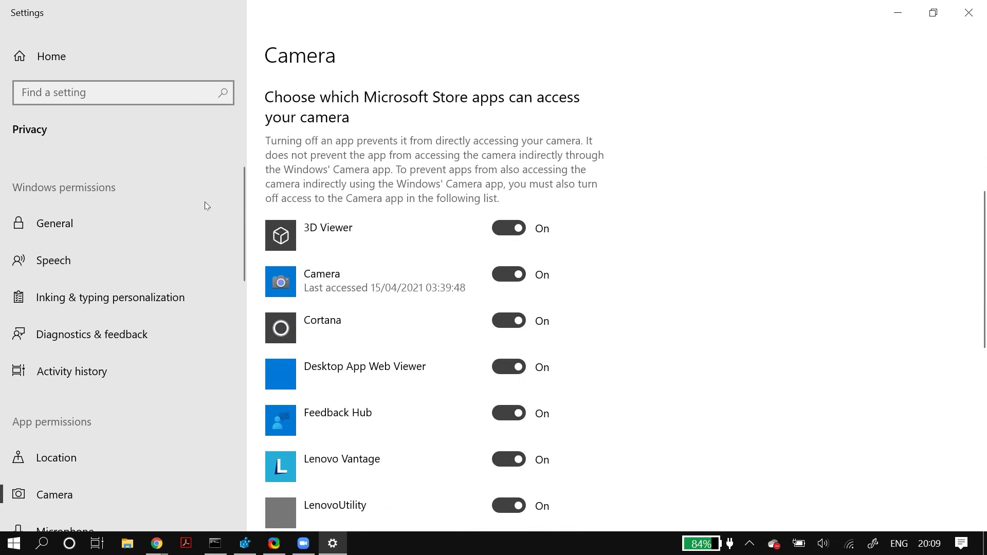
scroll(205, 202, "down", 4)
scroll(205, 206, "down", 6)
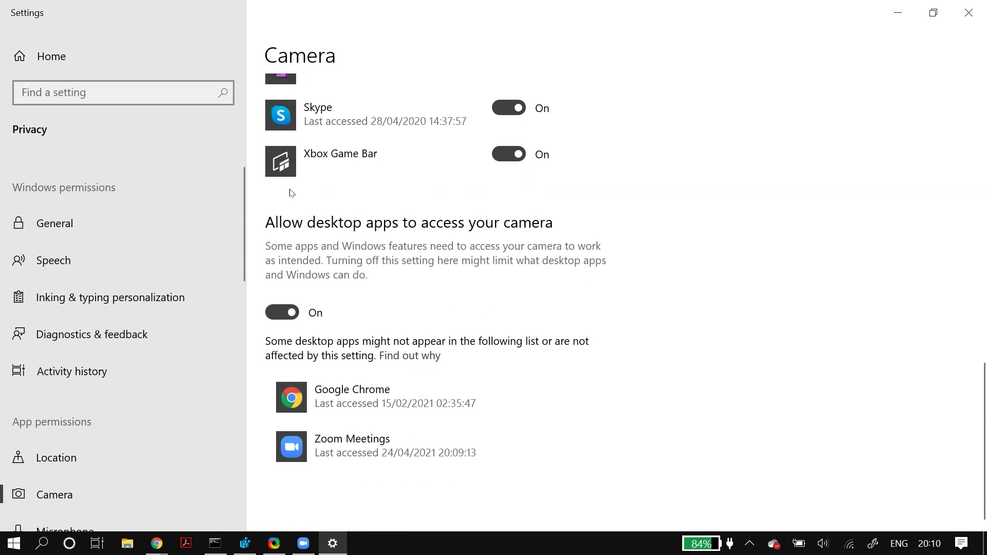
left_click(391, 447)
scroll(464, 130, "up", 15)
scroll(462, 129, "down", 1)
key("alt+F4")
Launch the Registry Editor by running the regedit command.
key("super")
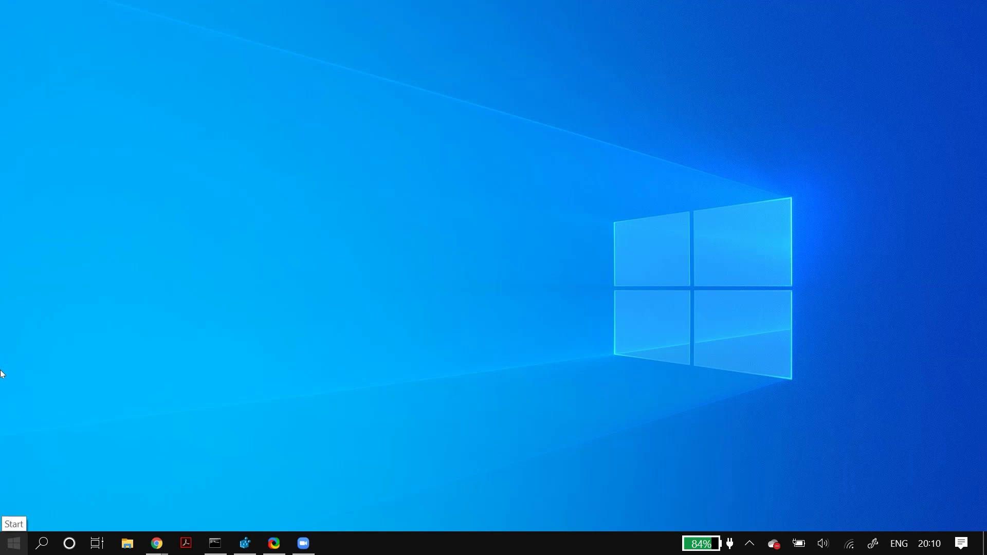
type("run")
key("Return")
type("regedit")
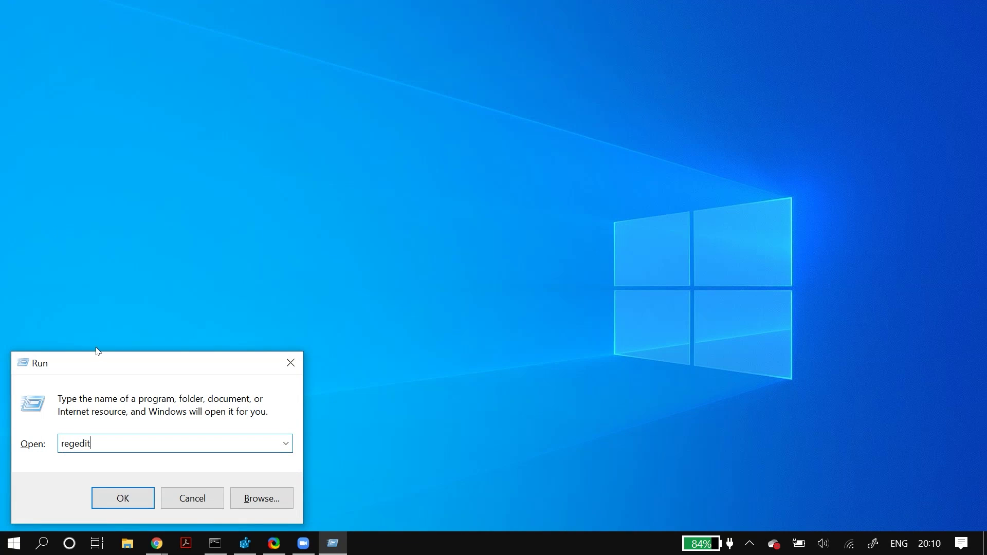
key("Return")
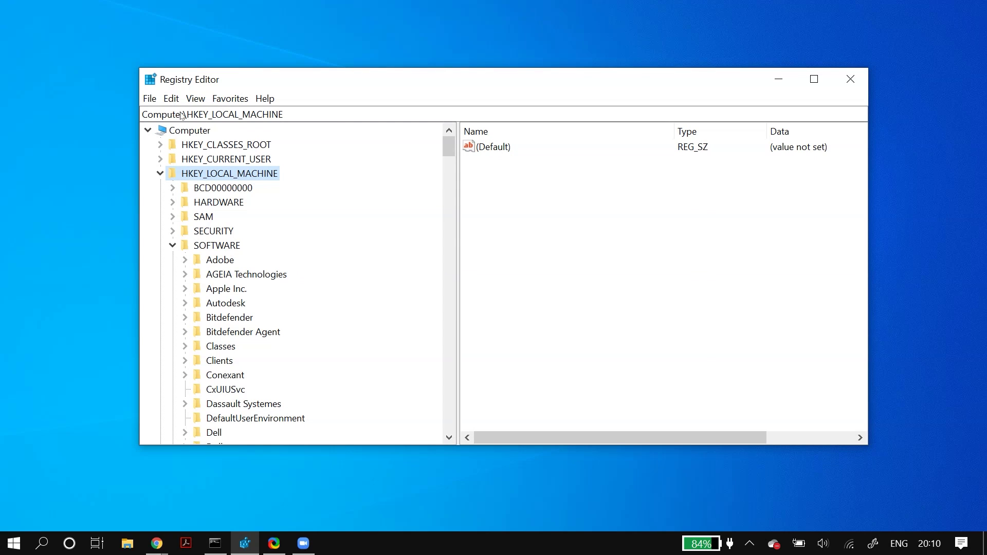
Go to the registry key HKEY_LOCAL_MACHINE\SOFTWARE\Microsoft.
key("Down")
key("Down")
key("Down")
key("Down")
key("Down")
scroll(169, 206, "down", 15)
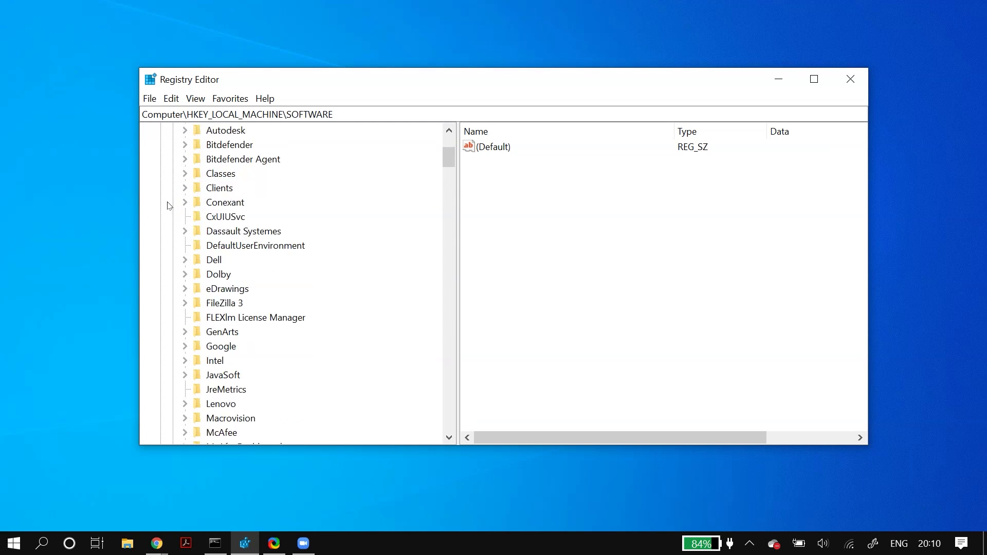
scroll(169, 206, "up", 3)
left_click(223, 159)
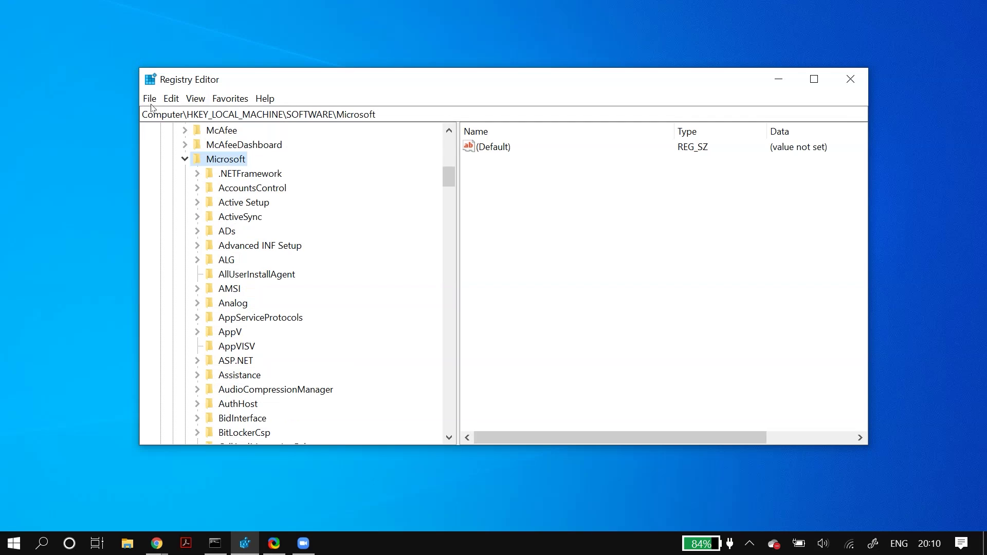
Open the Platform key under Windows Media Foundation within the Microsoft key and expand it.
scroll(168, 210, "down", 5)
scroll(171, 213, "down", 20)
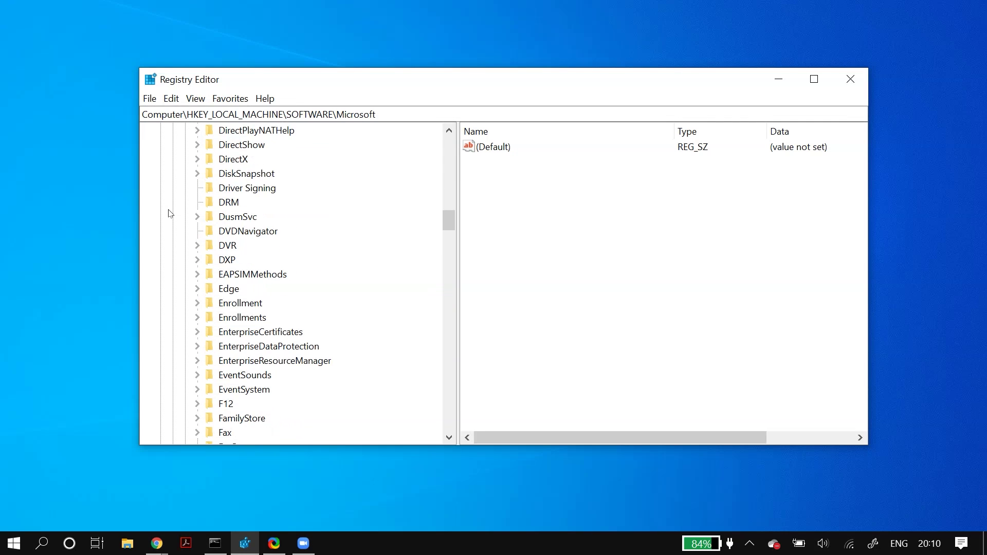
scroll(170, 213, "down", 20)
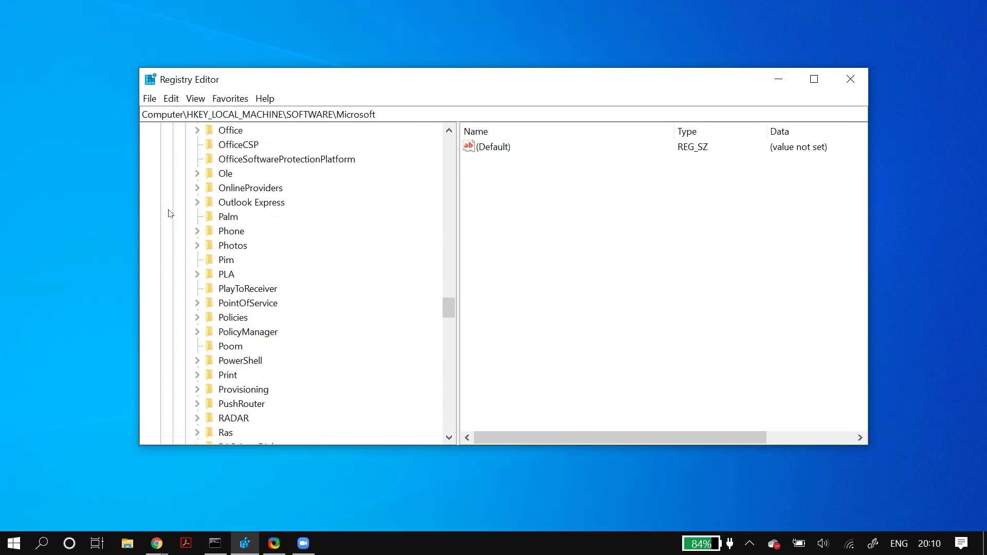
scroll(170, 213, "up", 2)
scroll(171, 213, "down", 18)
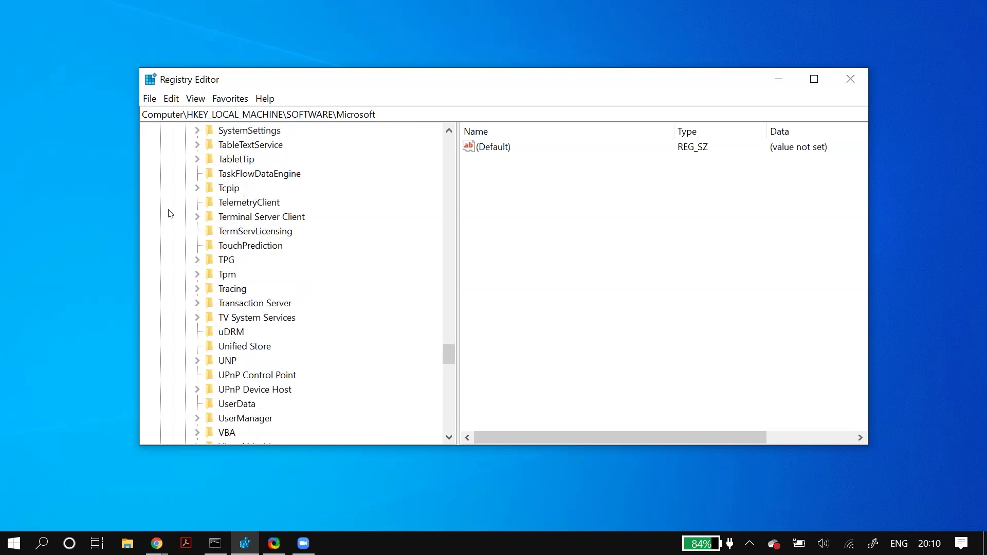
left_click(242, 202)
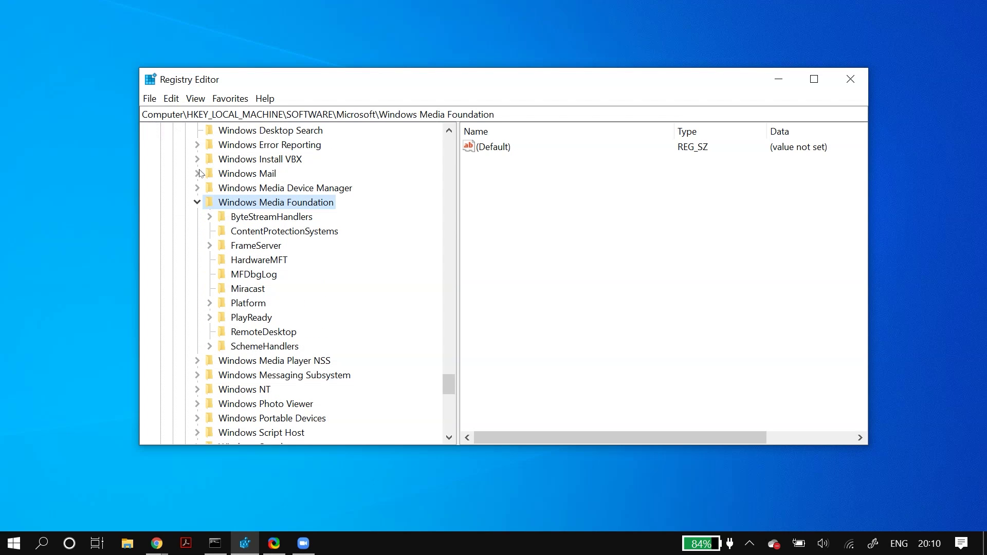
key("p")
key("Right")
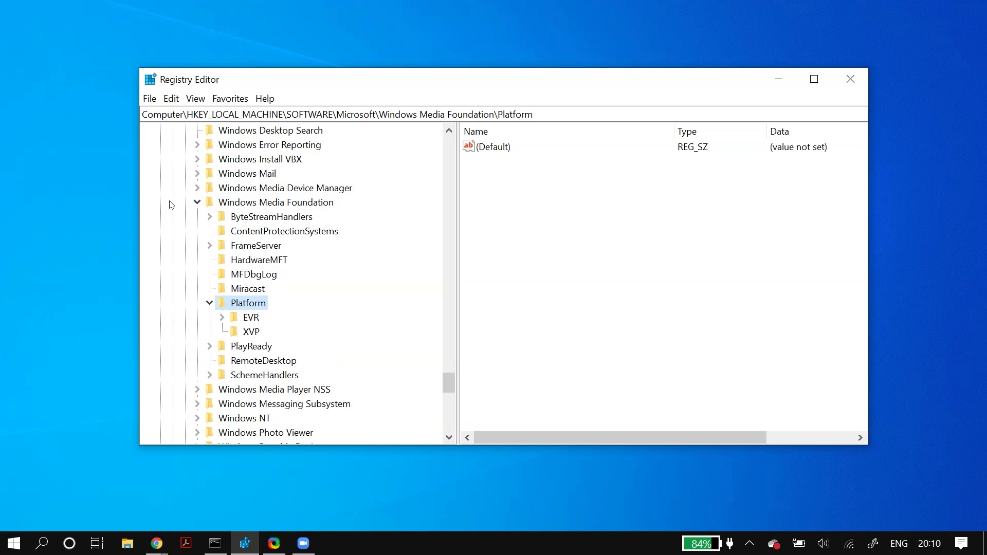
Add a DWORD (32-bit) value named EnableFrameServerMode to the Platform key with value data 0.
key("Tab")
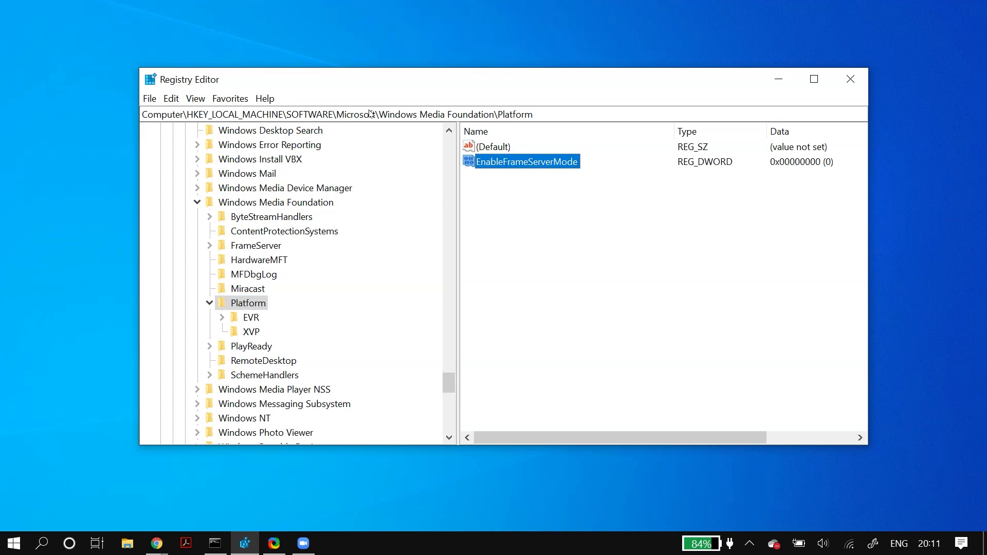
key("Return")
key("Return")
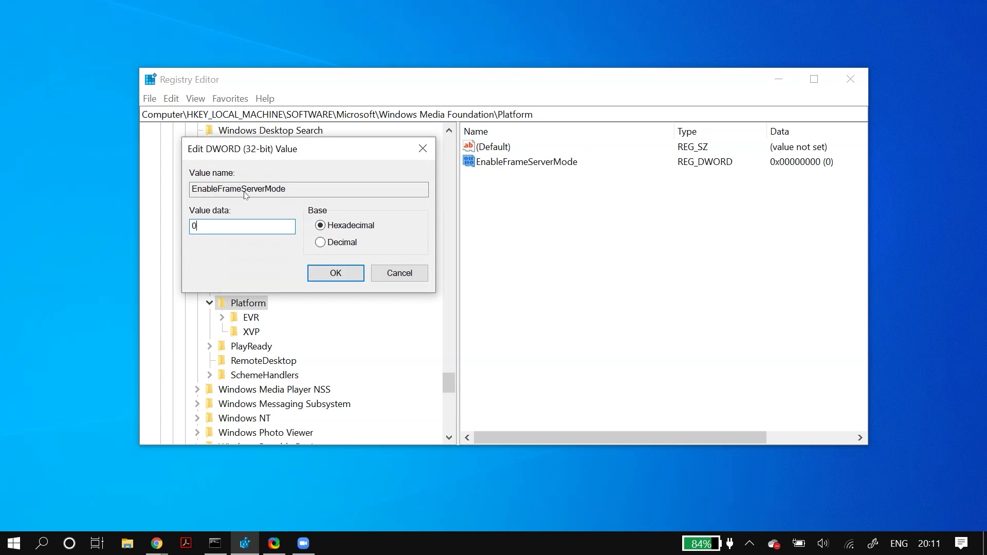
key("Return")
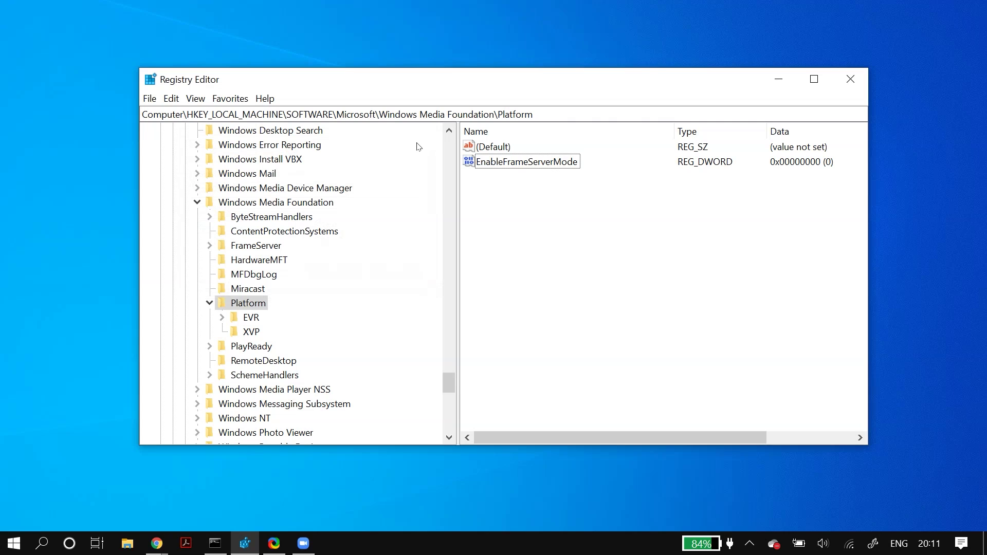
Set the EnableFrameServerMode value data to 1 and return it to 0.
key("Return")
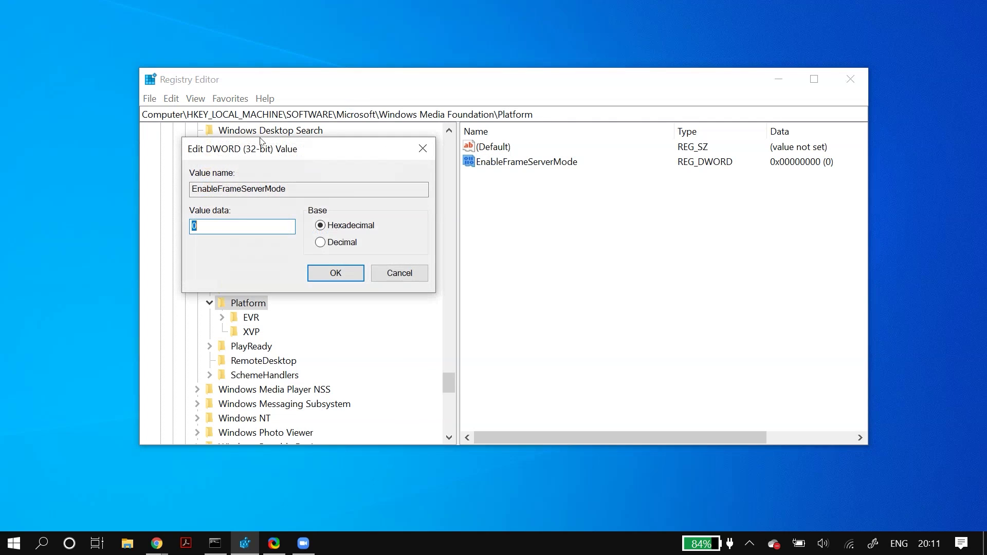
type("1")
key("Return")
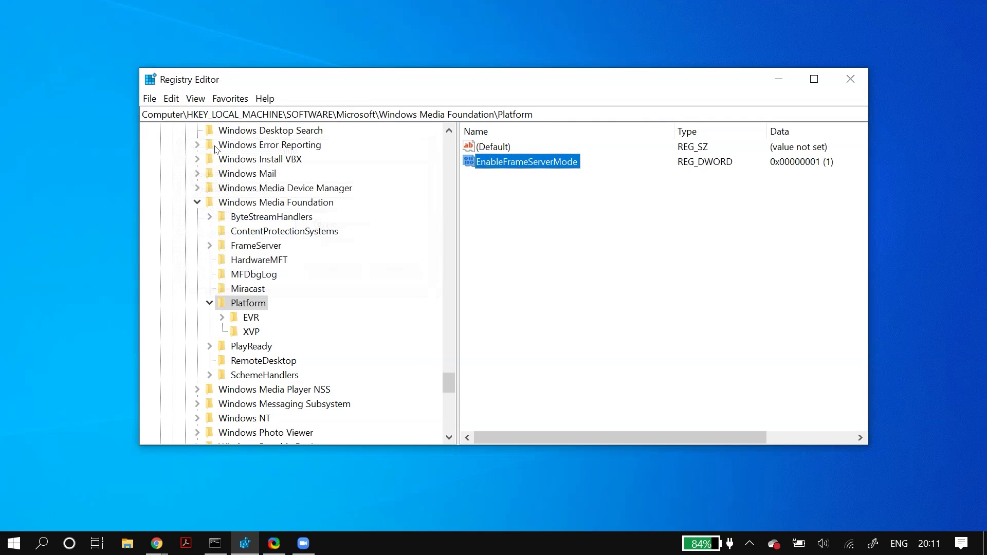
key("Return")
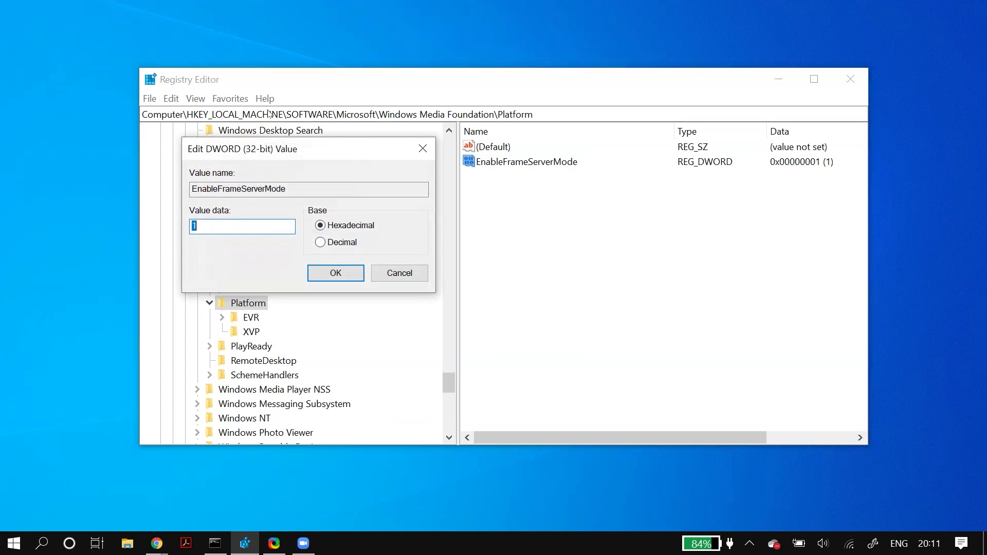
type("0")
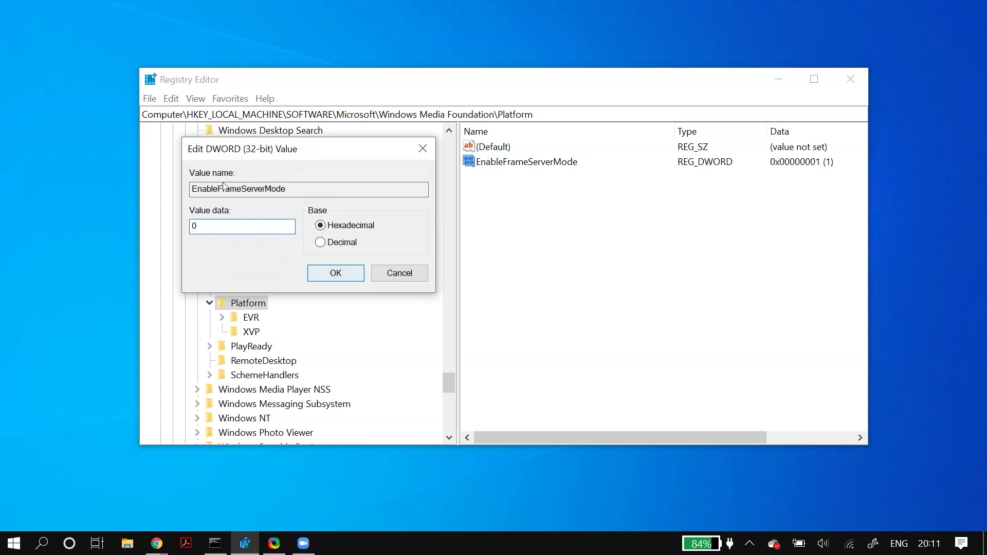
key("Return")
Recreate the DWORD (32-bit) value EnableFrameServerMode in the Platform key under Windows Media Foundation.
right_click(562, 238)
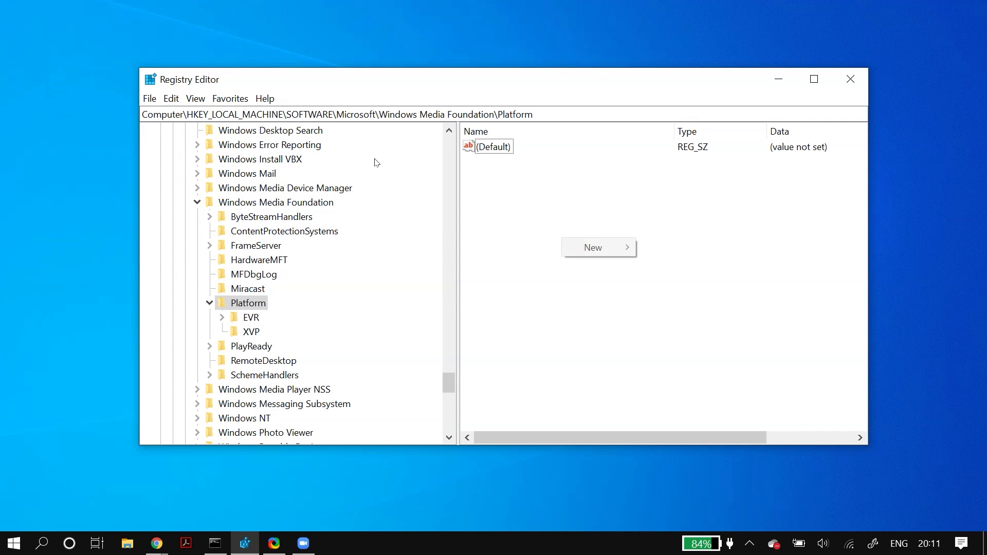
left_click(524, 221)
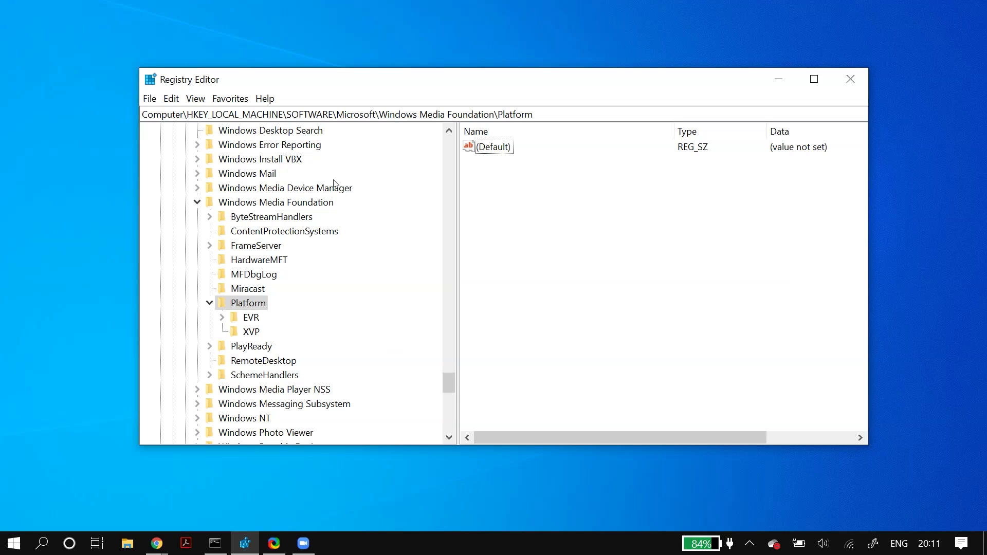
key("Menu")
key("Down")
key("Right")
key("Down")
key("Down")
key("Down")
key("Return")
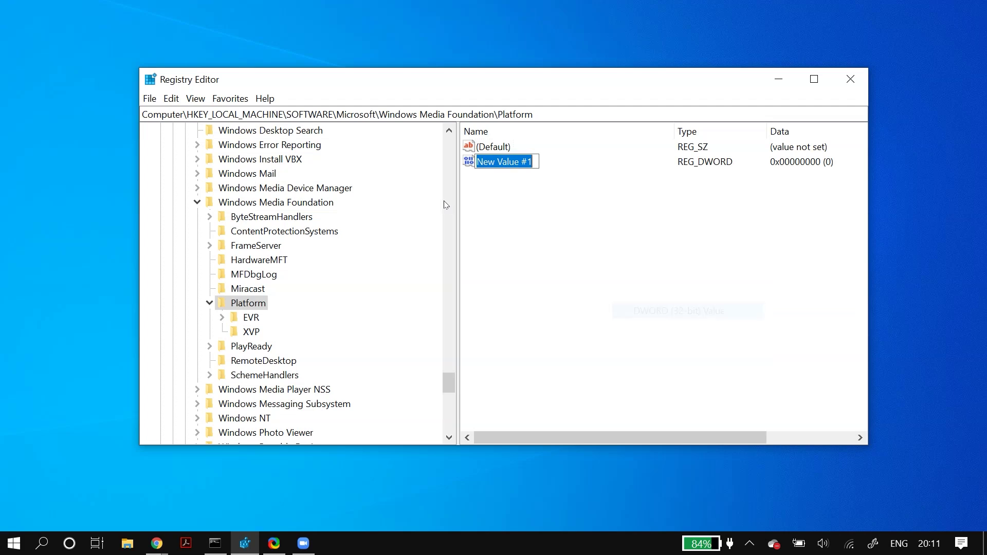
type("Enable")
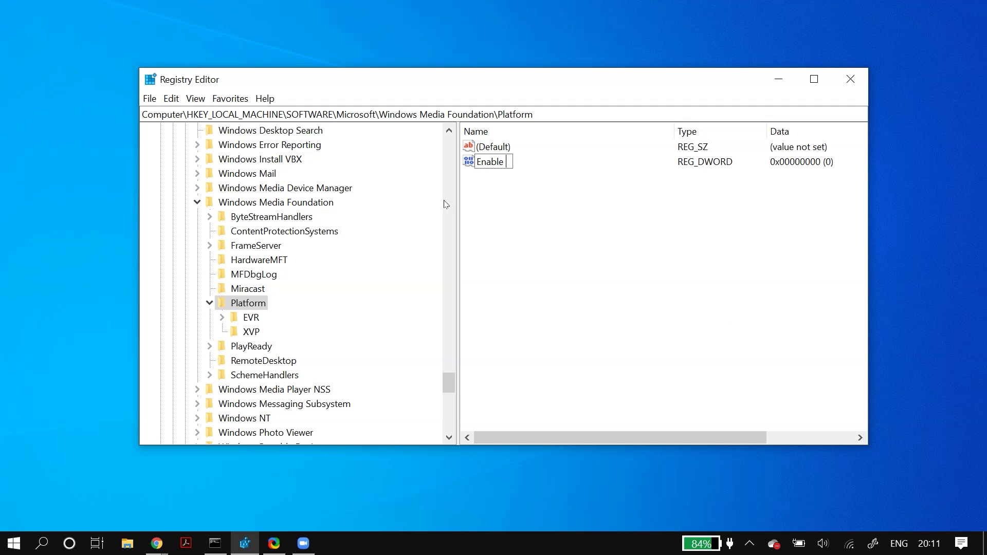
type("FrameServerMode")
key("Return")
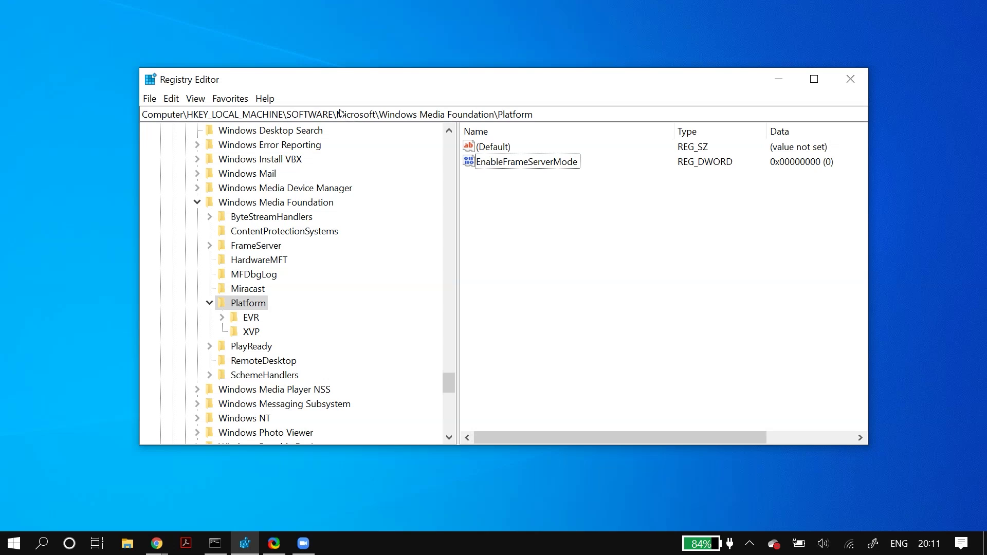
right_click(510, 164)
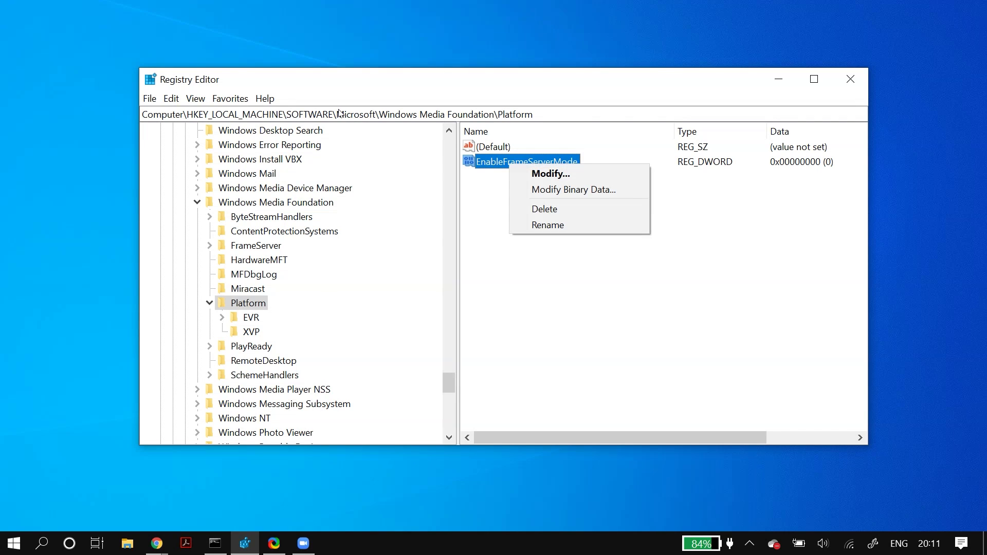
key("Escape")
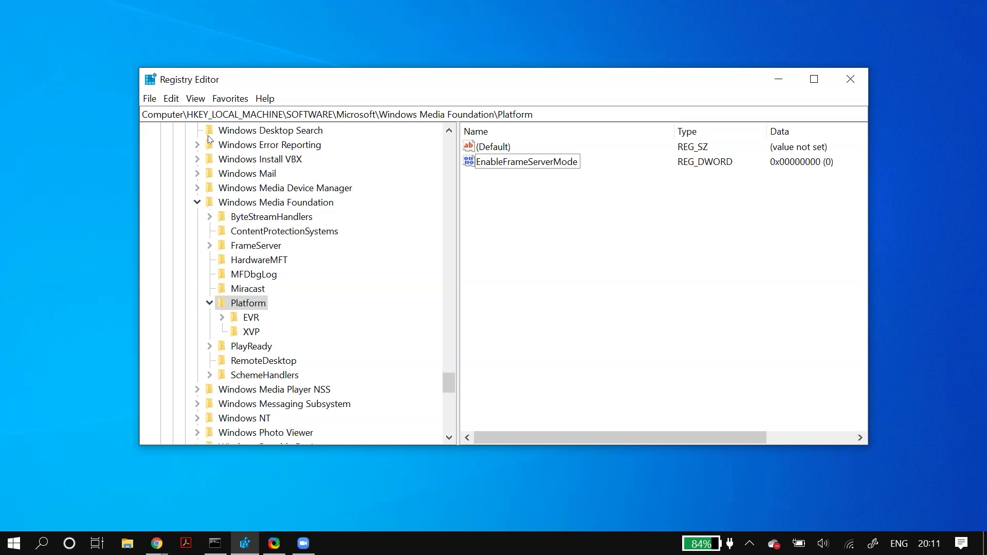
Check the Windows system type on the System page under System and Security in Control Panel, and minimize it.
key("super+d")
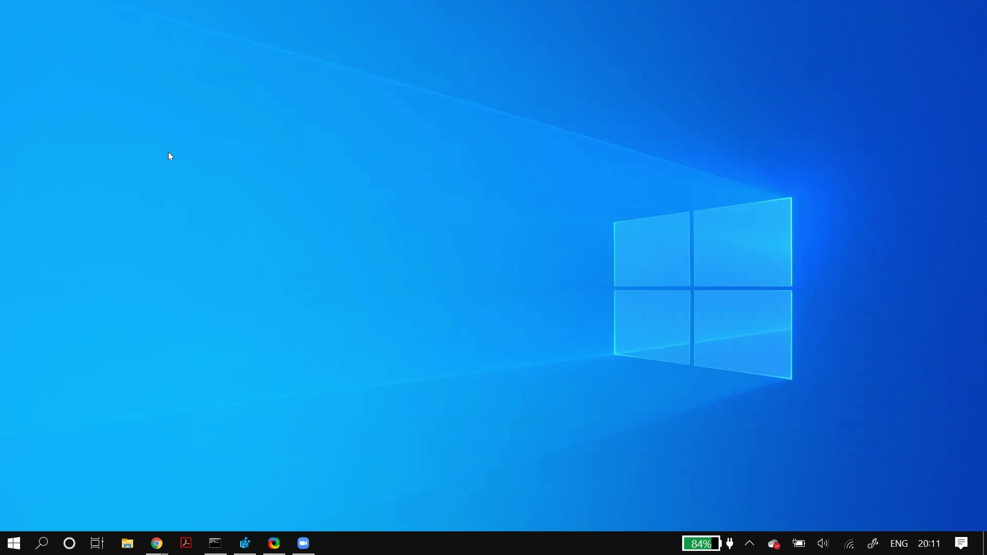
key("super")
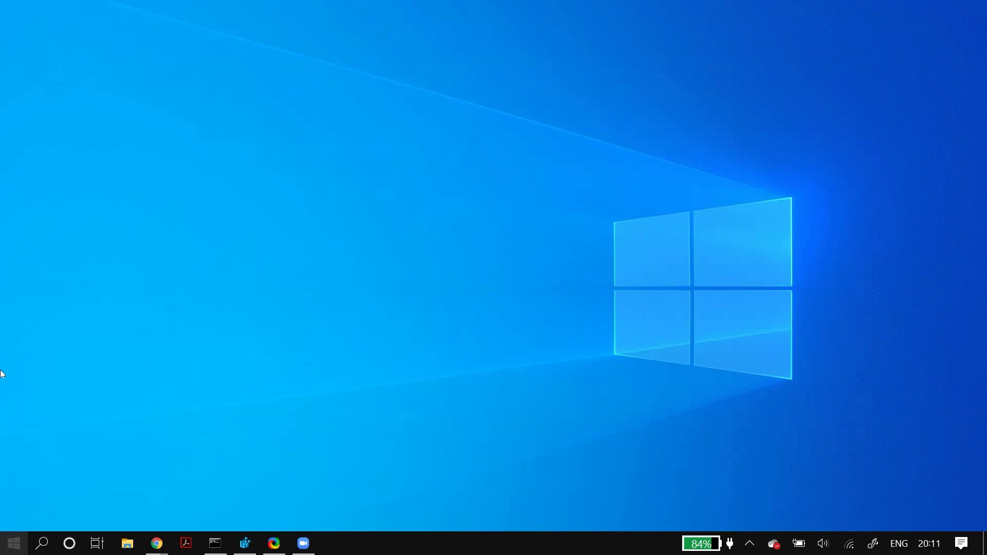
type("con")
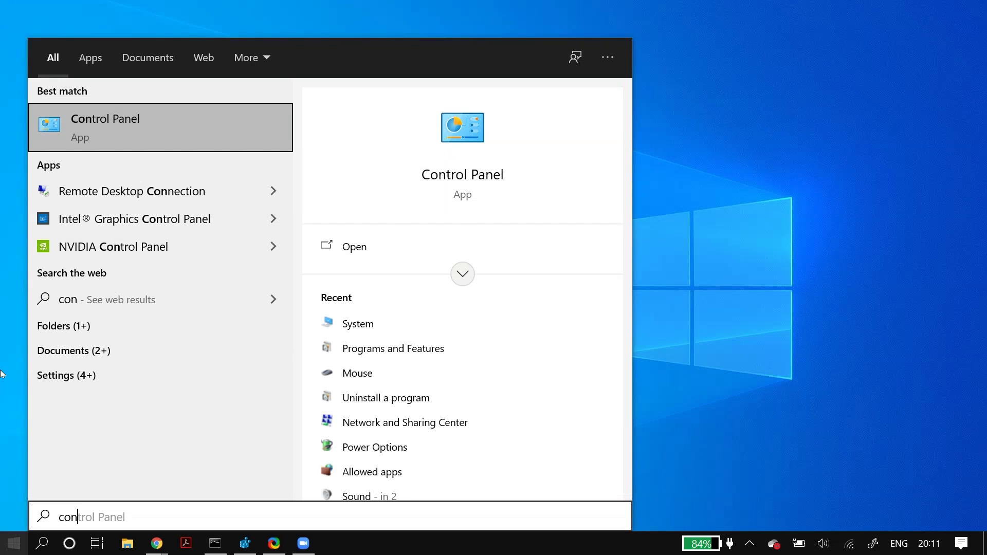
key("Return")
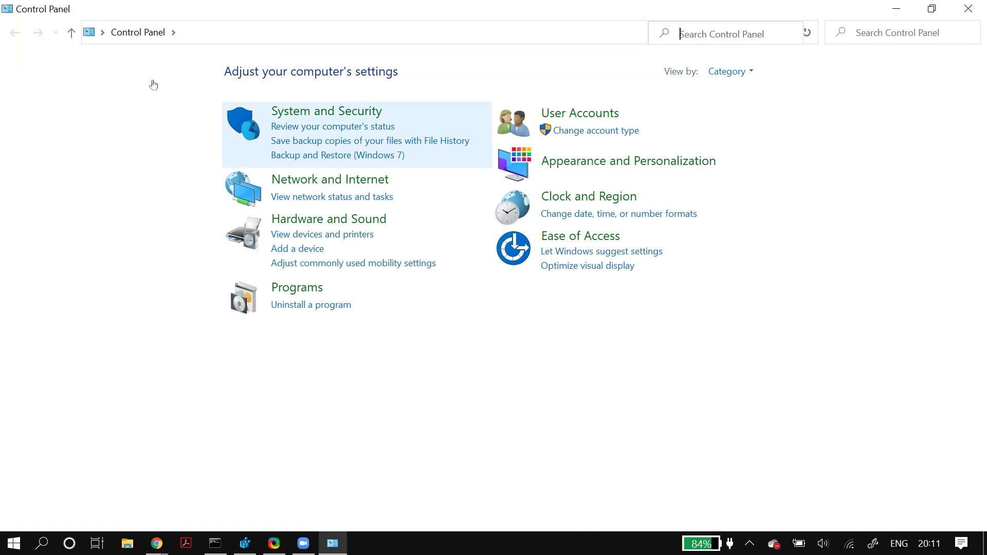
left_click(316, 112)
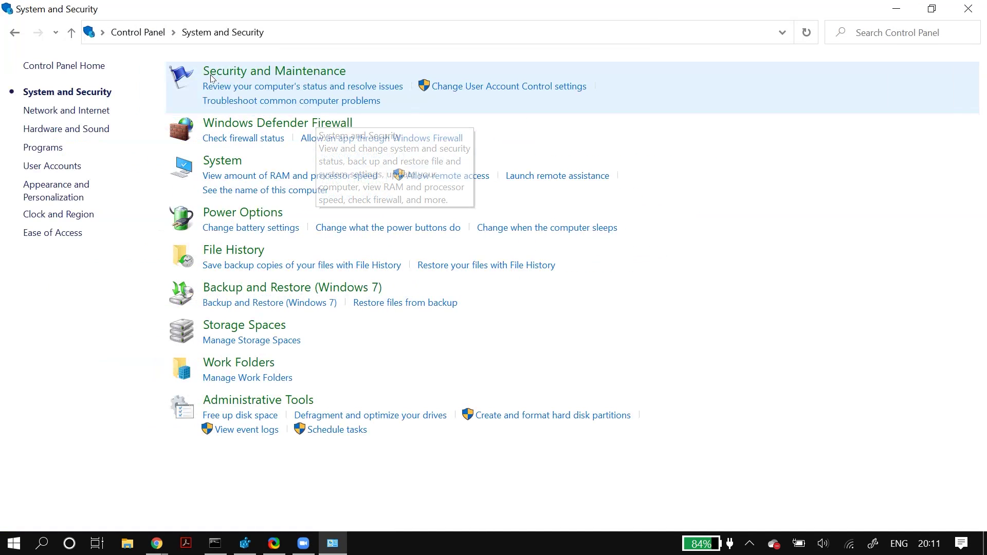
left_click(222, 161)
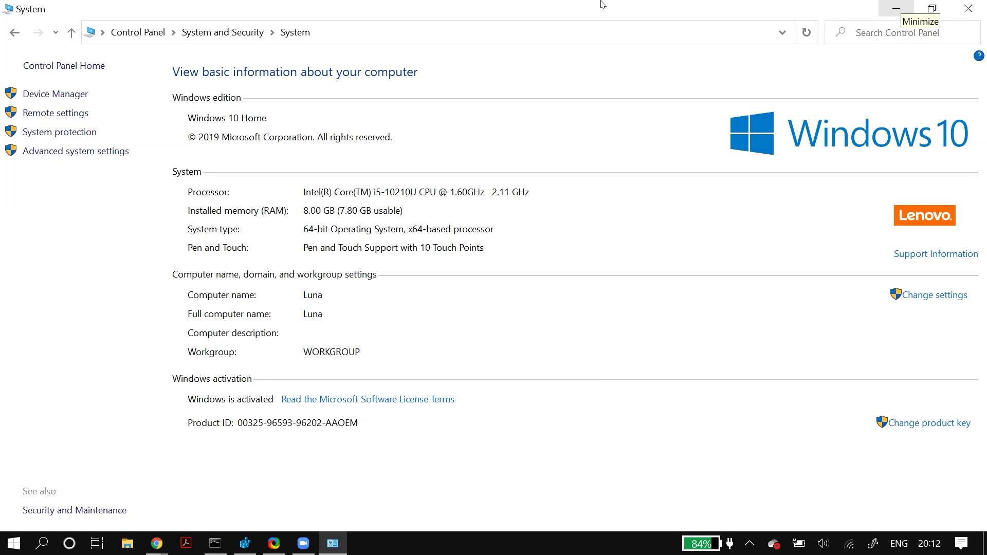
left_click(897, 8)
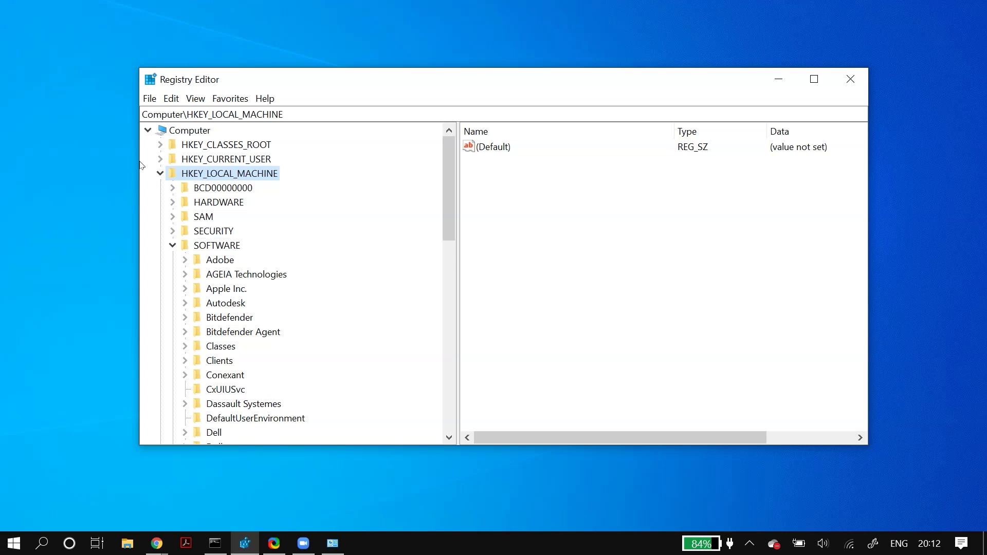
Go to the registry key HKEY_LOCAL_MACHINE\SOFTWARE\WOW6432Node\Microsoft and expand it.
key("Down")
key("Down")
key("Down")
key("Down")
key("Down")
scroll(169, 173, "down", 13)
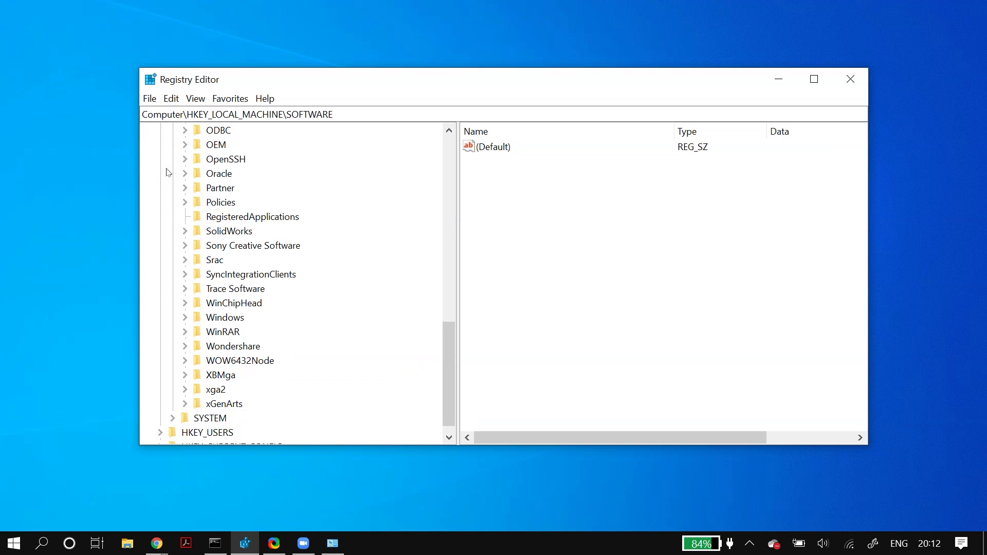
type("wow")
key("Right")
scroll(165, 237, "down", 4)
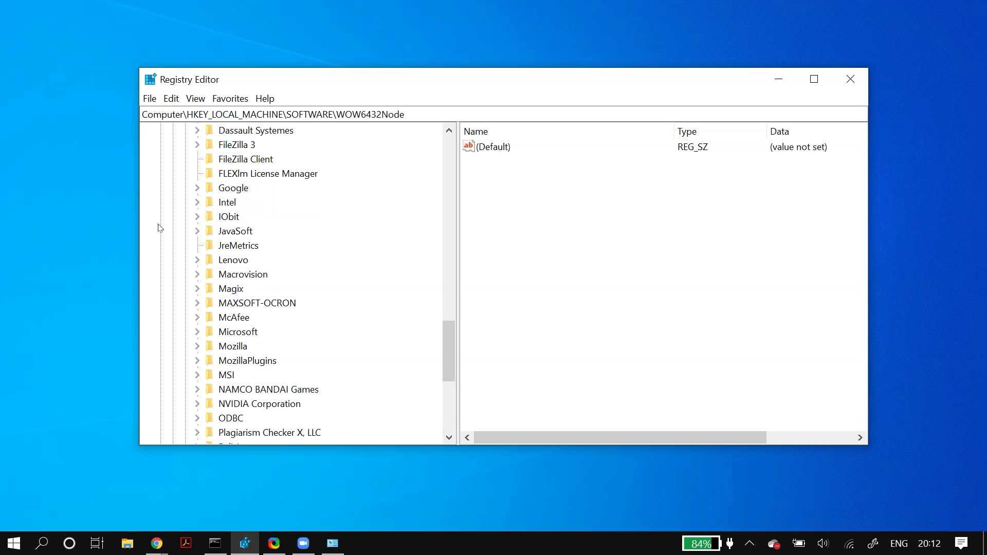
type("mi")
key("Right")
Open the Platform key under Windows Media Foundation within the WOW6432Node Microsoft key and expand it.
scroll(194, 213, "down", 20)
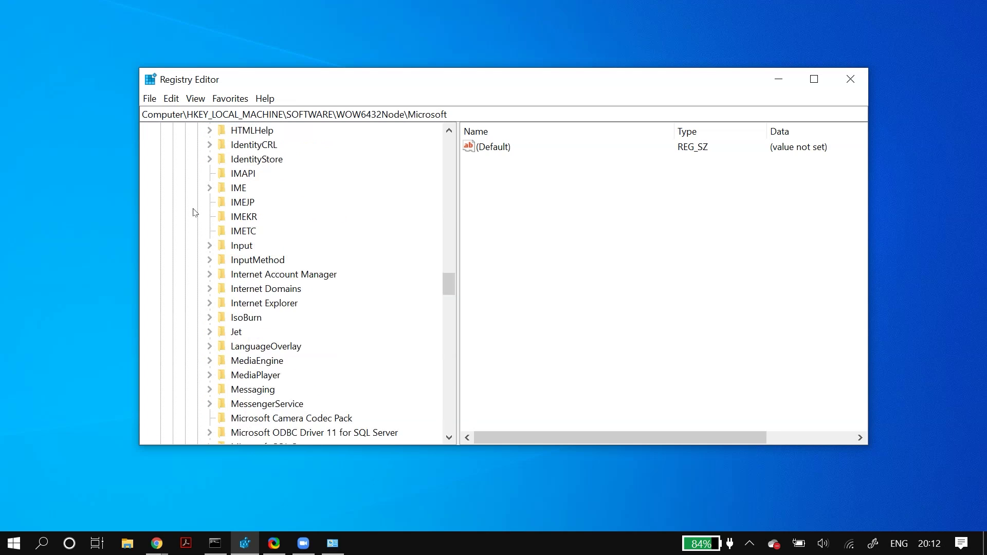
scroll(194, 213, "down", 12)
scroll(188, 144, "up", 2)
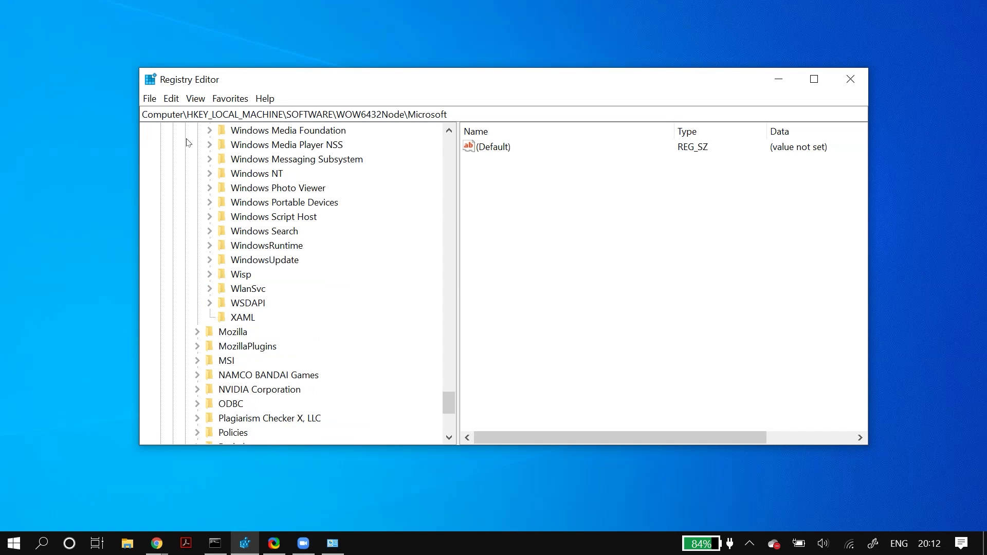
scroll(189, 138, "up", 4)
double_click(281, 303)
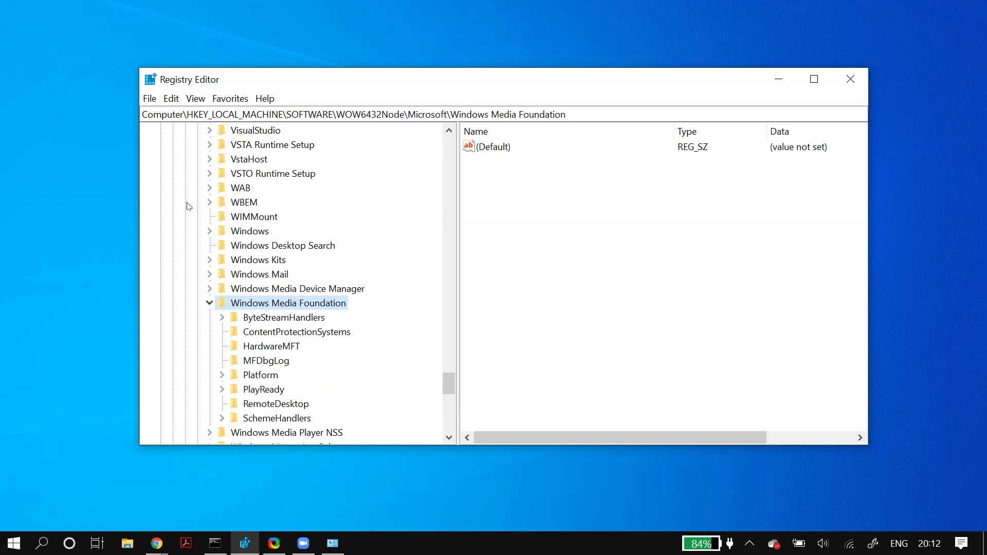
type("Platform")
key("Right")
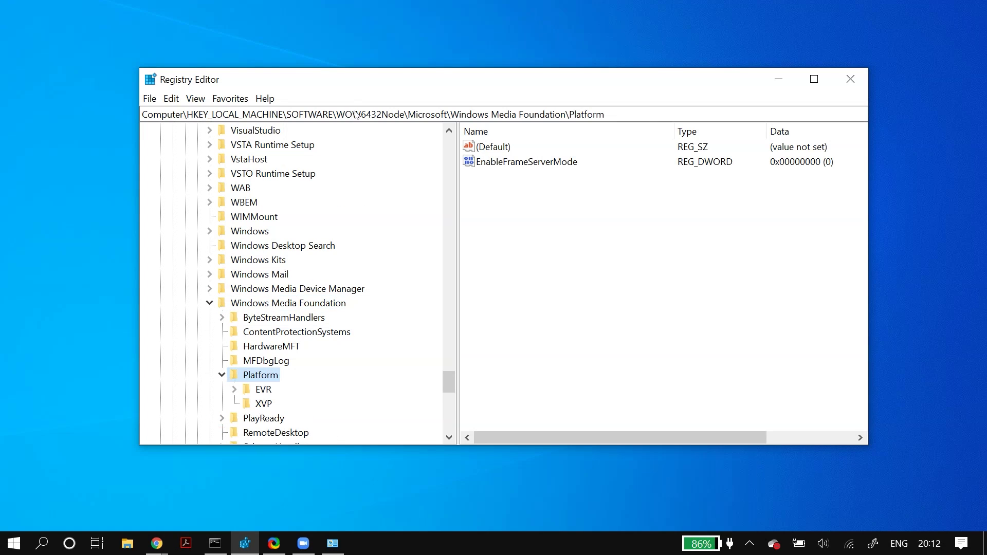
Set the value data of EnableFrameServerMode in the WOW6432Node Platform key to 1 and return it to 0.
double_click(527, 162)
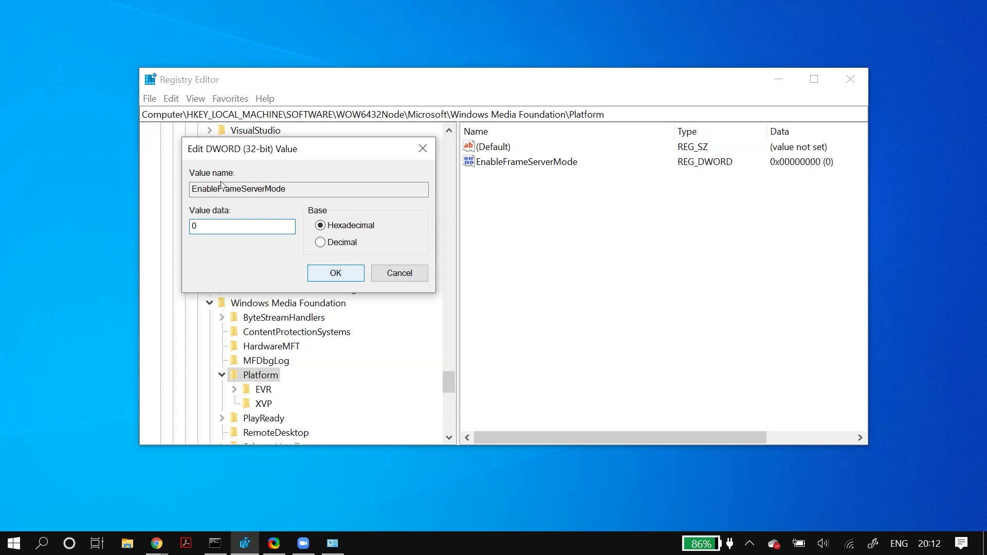
key("Return")
key("Return")
key("BackSpace")
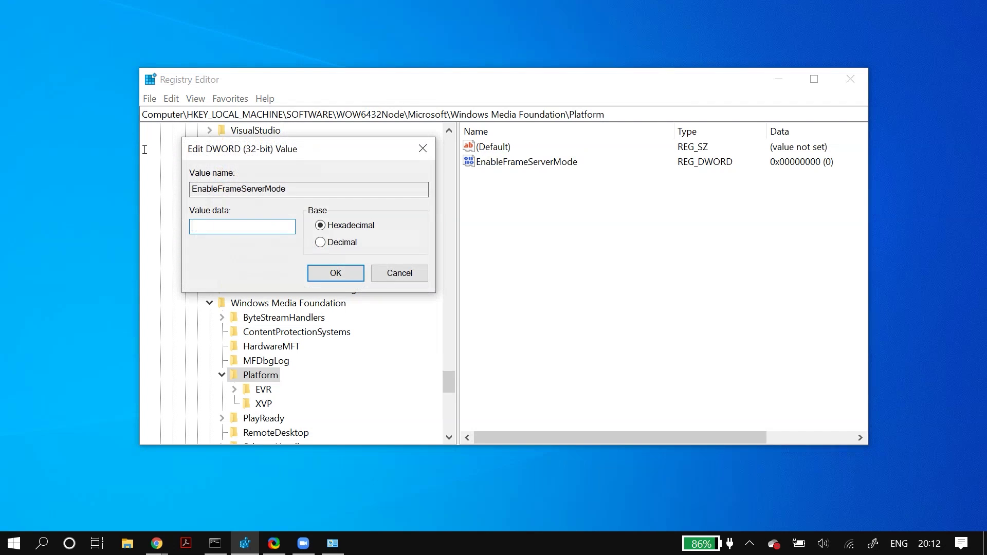
type("1")
key("Return")
key("Return")
key("BackSpace")
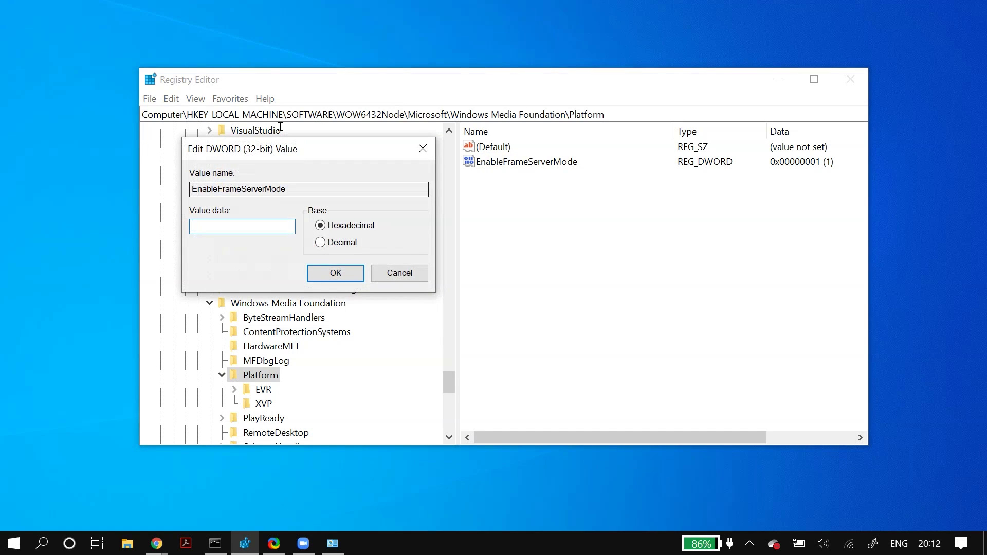
key("Return")
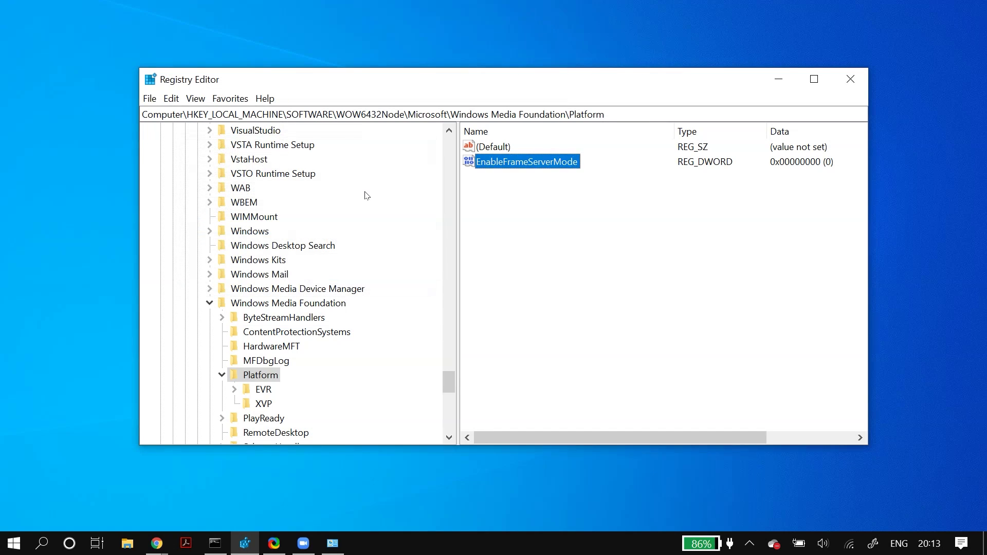